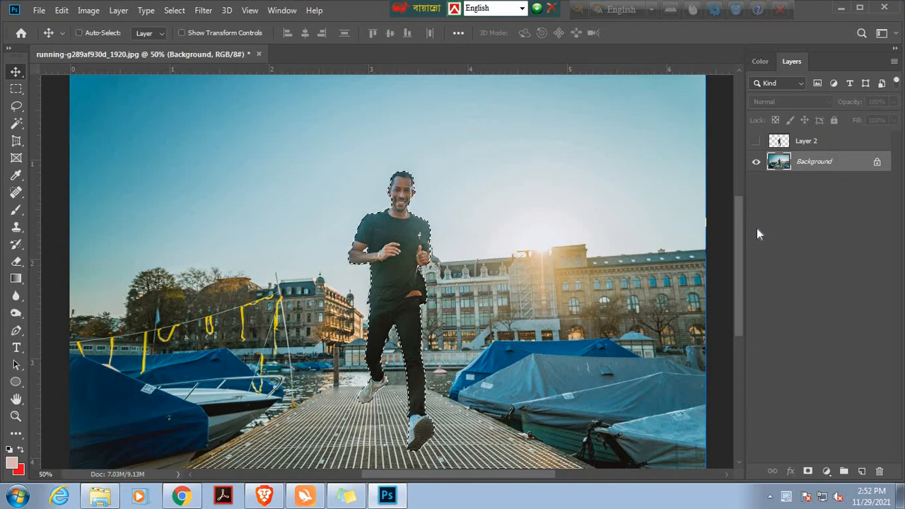
Copy the running man to a new layer, and select everything around him on the Background layer
{"action": "key", "text": "ctrl+j"}
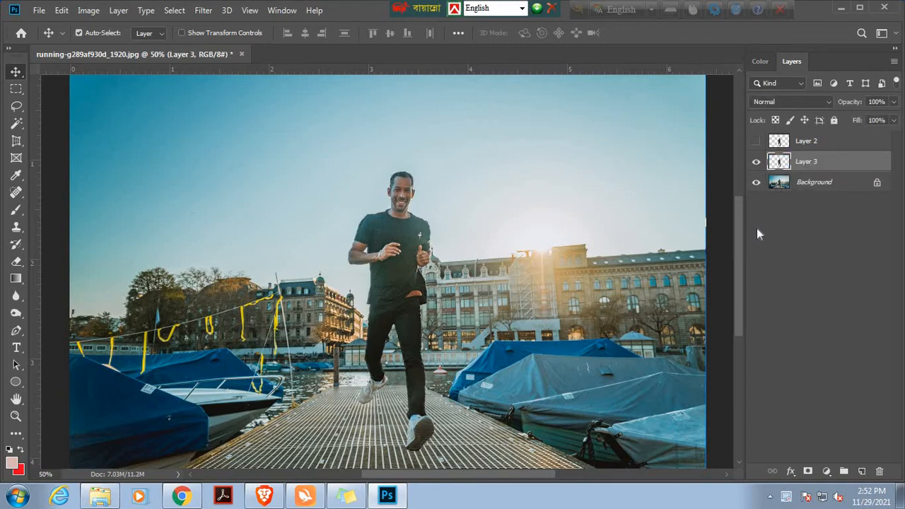
{"action": "left_click", "coordinate": [781, 164], "text": "ctrl"}
{"action": "left_click", "coordinate": [778, 183]}
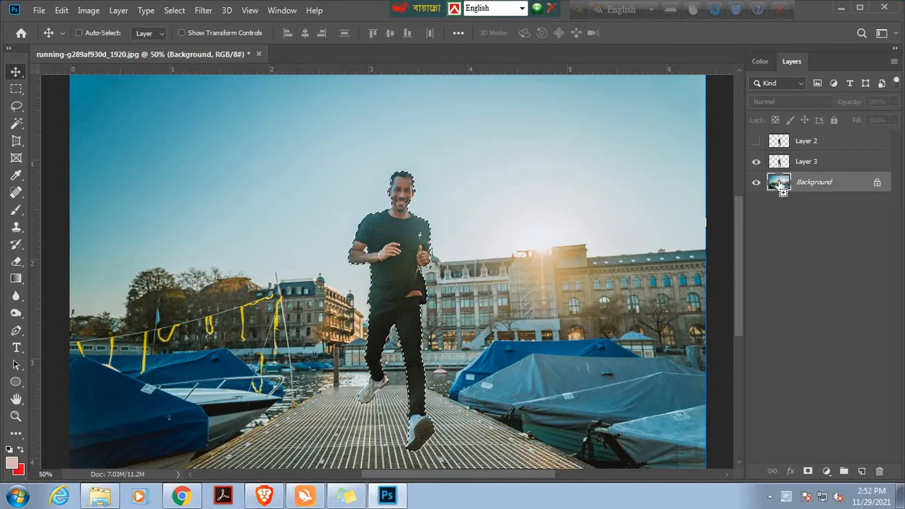
{"action": "key", "text": "ctrl+shift+i"}
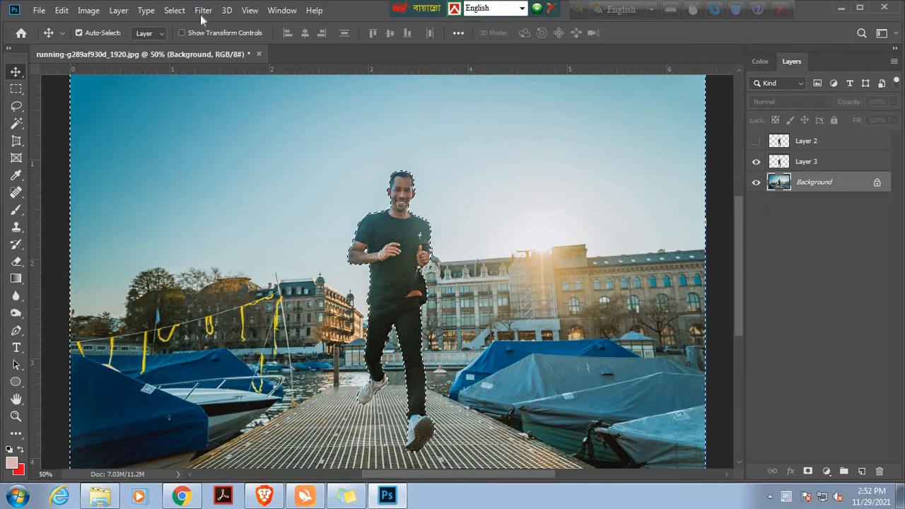
Start a Path Blur on the Background and reshape its path to run from the man's thigh down toward the boats on the image's left
{"action": "left_click", "coordinate": [202, 12]}
{"action": "mouse_move", "coordinate": [306, 173]}
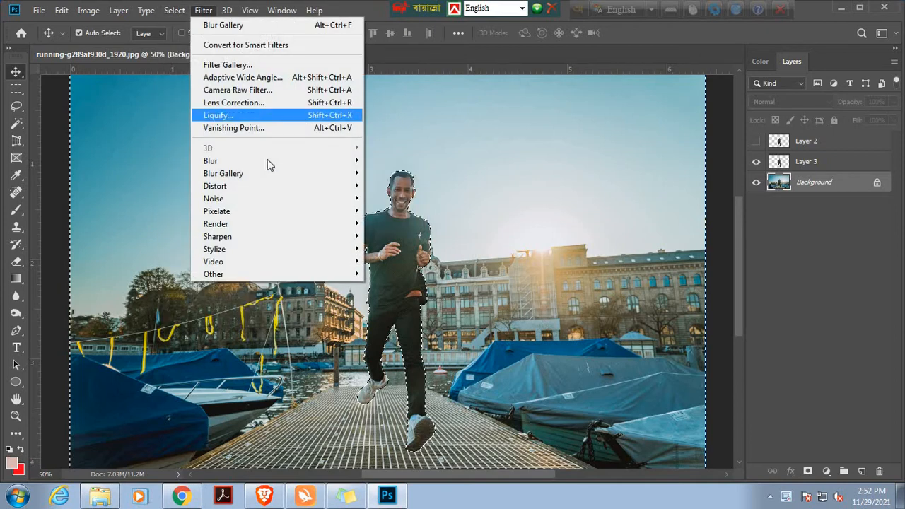
{"action": "mouse_move", "coordinate": [274, 173]}
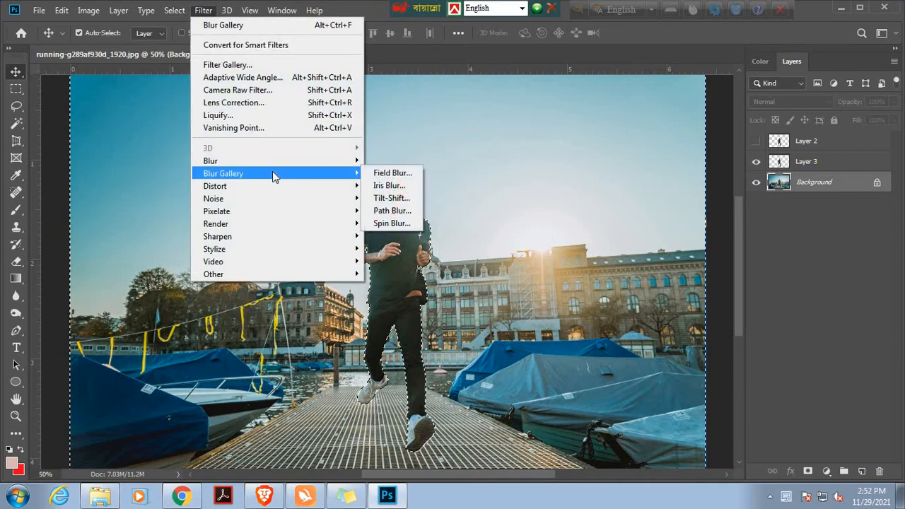
{"action": "left_click", "coordinate": [415, 216]}
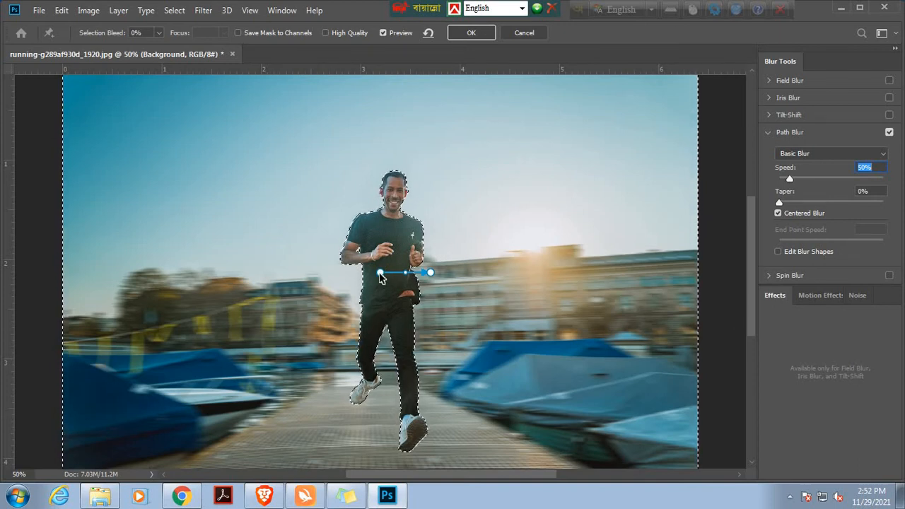
{"action": "left_click_drag", "start_coordinate": [379, 274], "coordinate": [372, 275]}
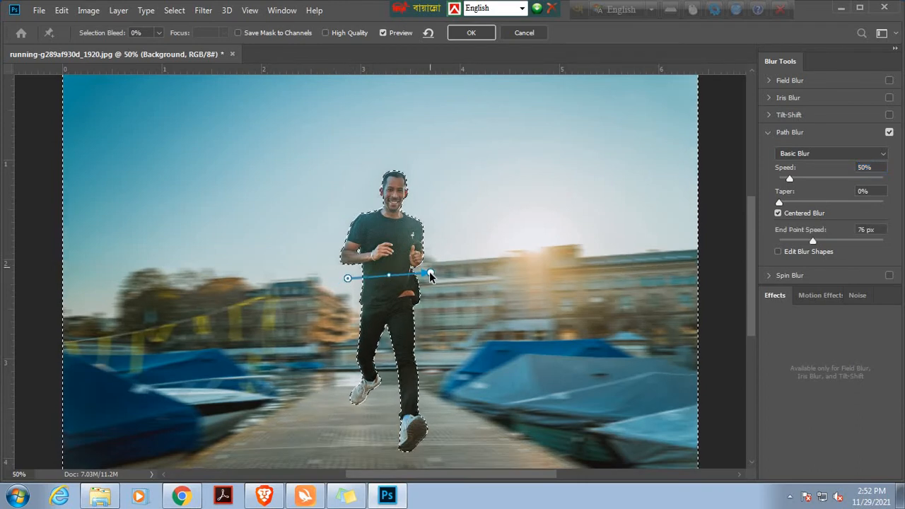
{"action": "left_click_drag", "start_coordinate": [430, 272], "coordinate": [394, 309]}
{"action": "left_click_drag", "start_coordinate": [345, 347], "coordinate": [263, 339]}
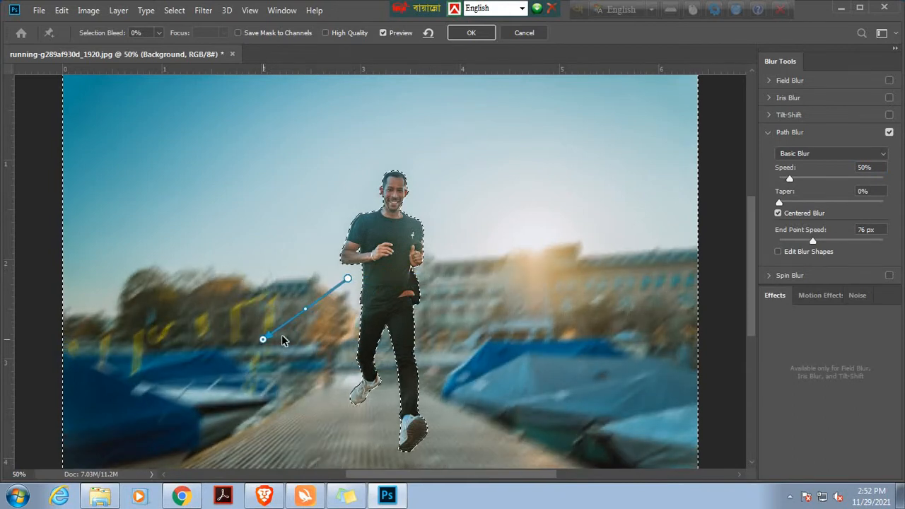
{"action": "left_click_drag", "start_coordinate": [347, 279], "coordinate": [345, 337]}
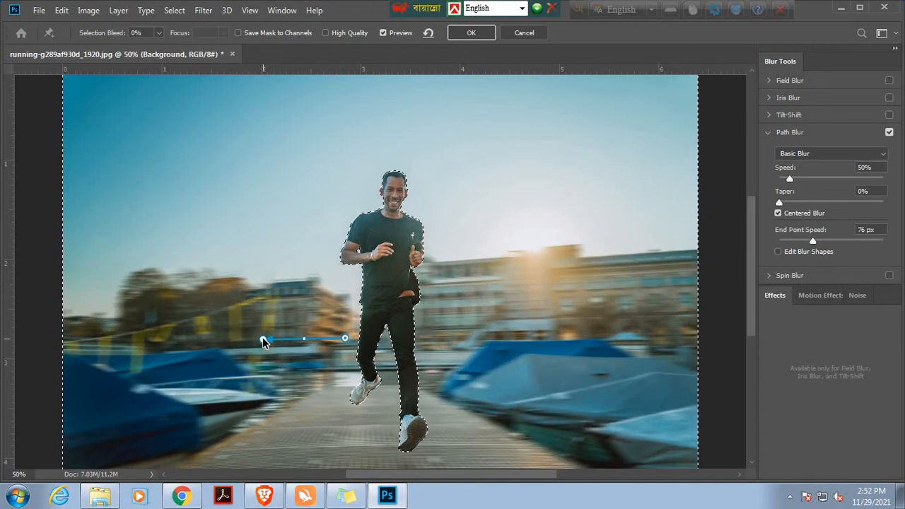
{"action": "left_click_drag", "start_coordinate": [263, 343], "coordinate": [285, 371]}
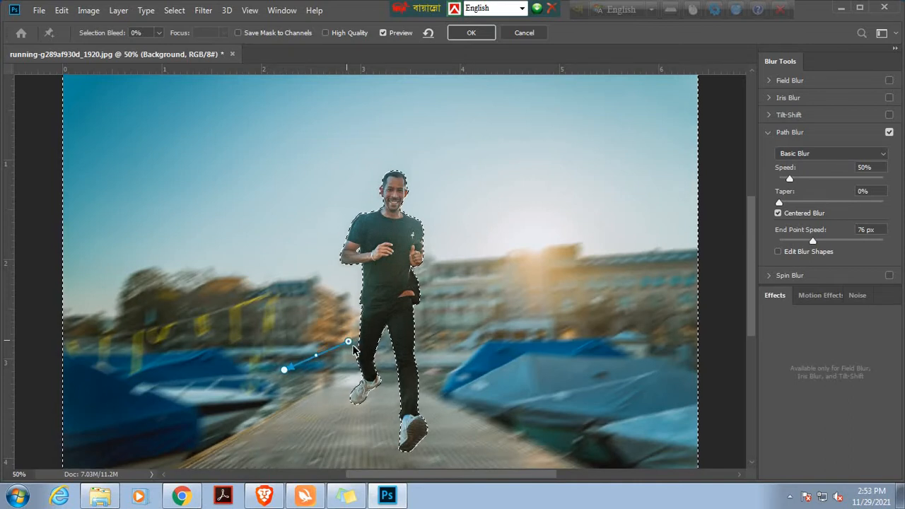
{"action": "mouse_move", "coordinate": [346, 339]}
{"action": "left_mouse_down"}
{"action": "mouse_move", "coordinate": [353, 346]}
{"action": "mouse_move", "coordinate": [356, 338]}
{"action": "left_mouse_up"}
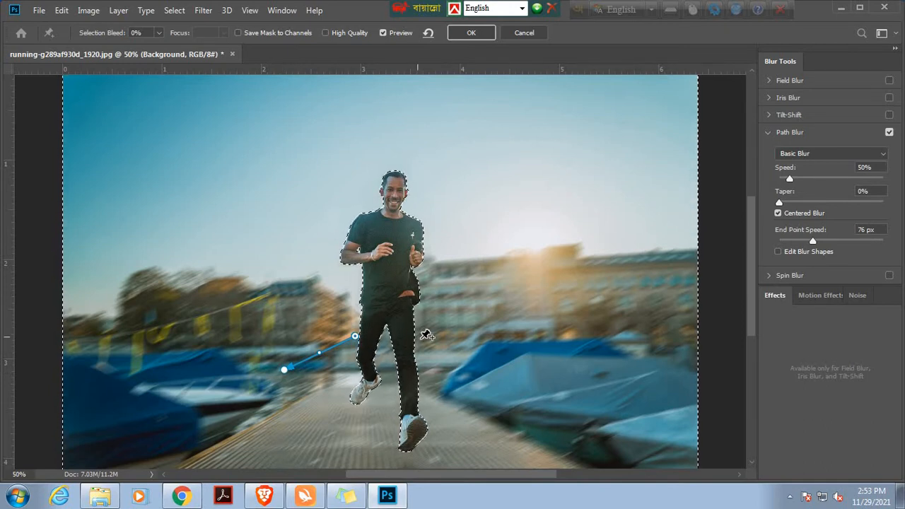
Add five more outward blur paths around the man: a lower right one, plus middle and upper paths on both sides
{"action": "left_click", "coordinate": [417, 337]}
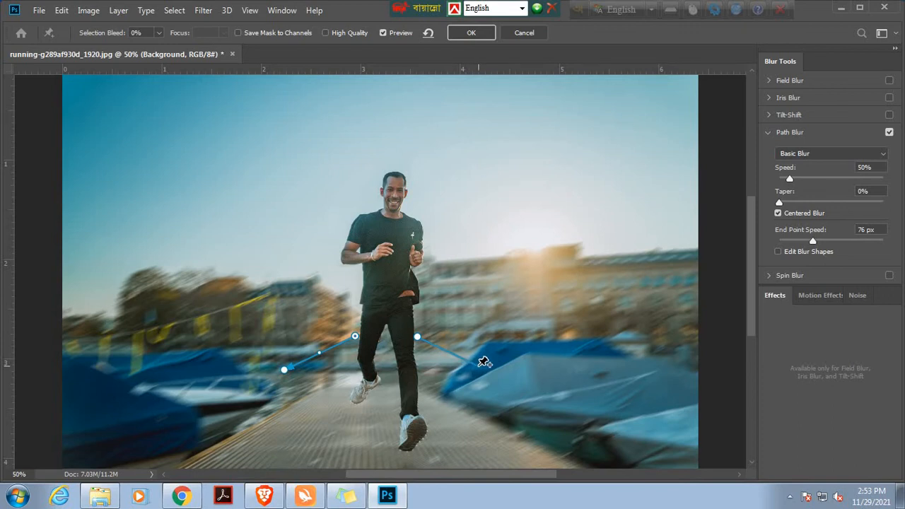
{"action": "double_click", "coordinate": [479, 365]}
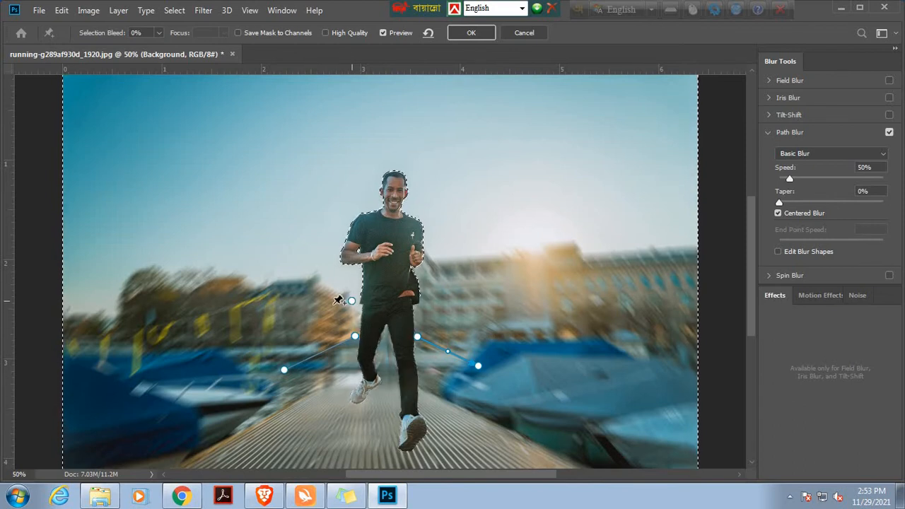
{"action": "double_click", "coordinate": [241, 321]}
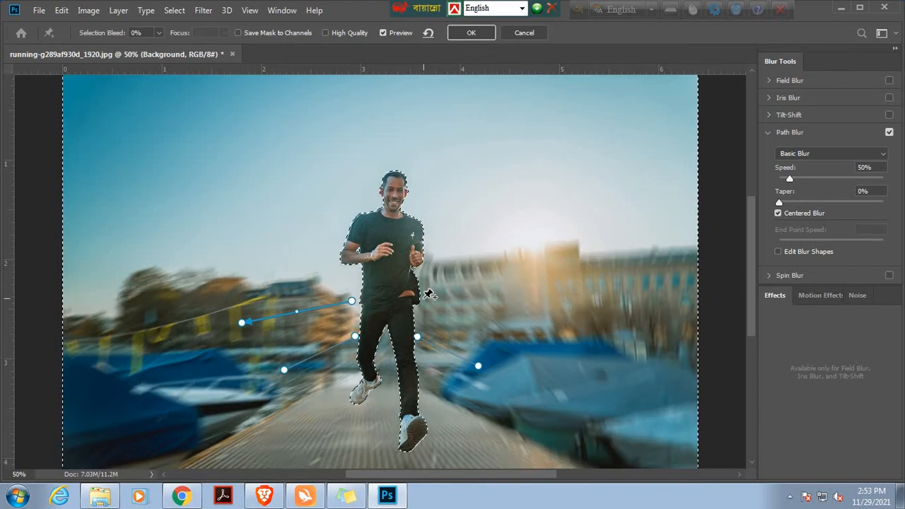
{"action": "double_click", "coordinate": [513, 327]}
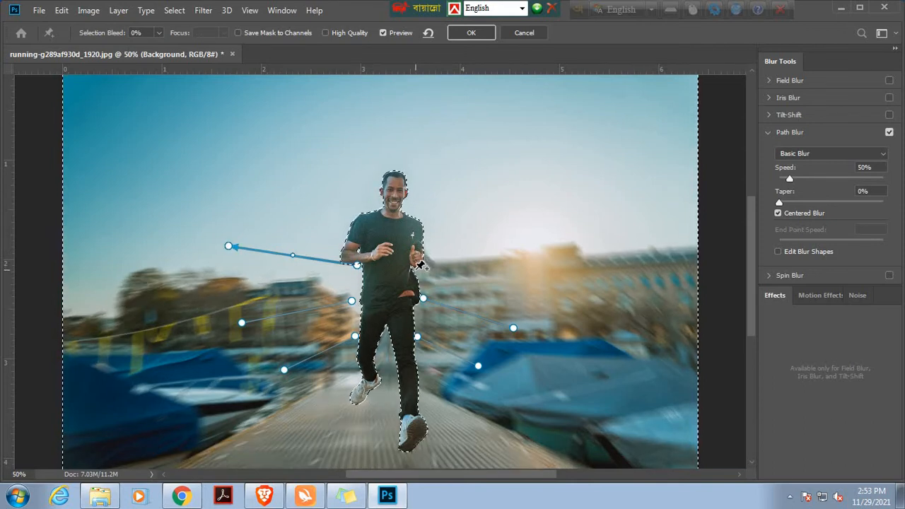
{"action": "left_click", "coordinate": [413, 267]}
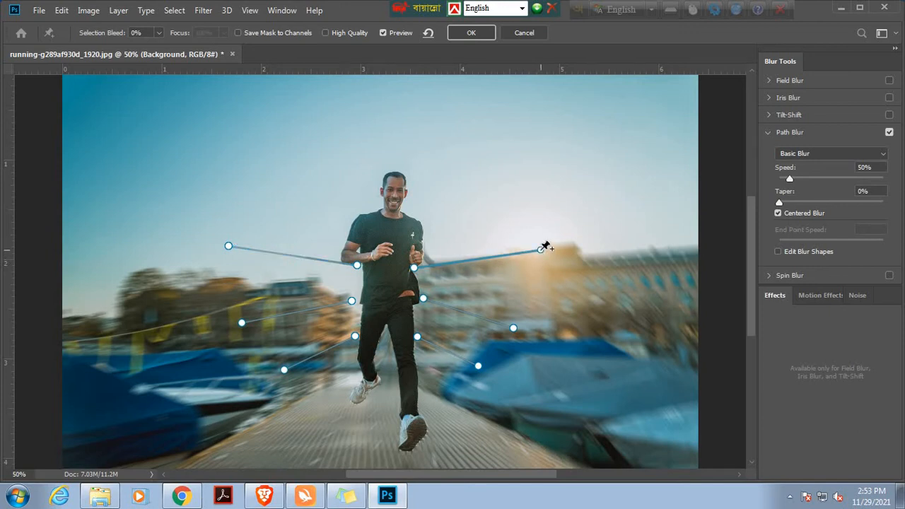
{"action": "double_click", "coordinate": [541, 249]}
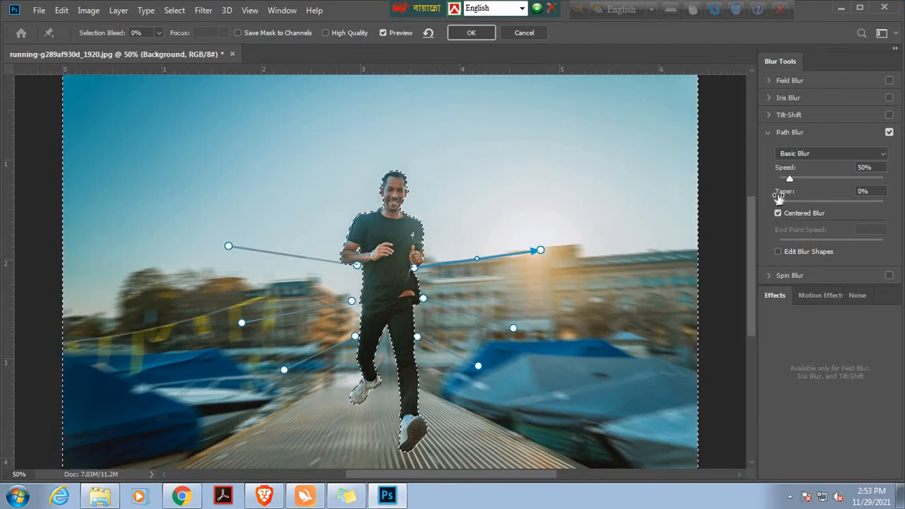
Set the path blur to the Rear Sync Flash preset
{"action": "left_click", "coordinate": [814, 154]}
{"action": "left_click", "coordinate": [825, 173]}
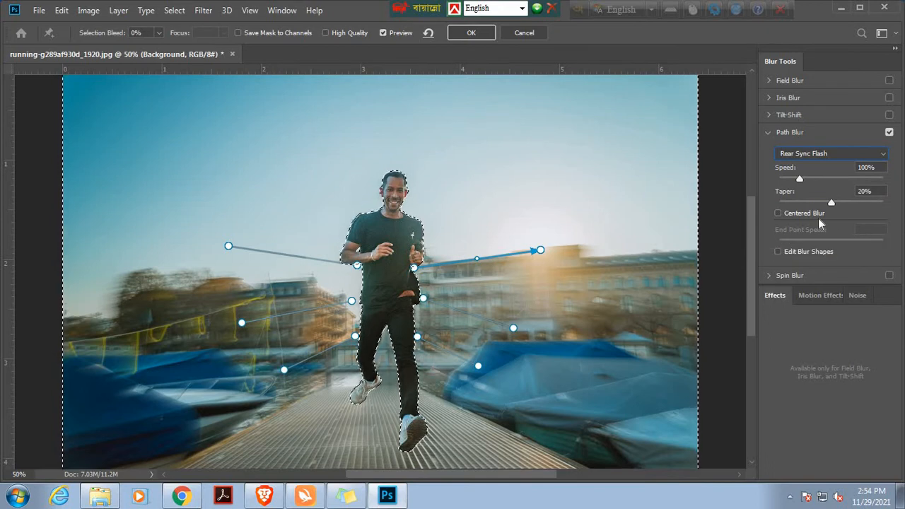
{"action": "left_click", "coordinate": [778, 212]}
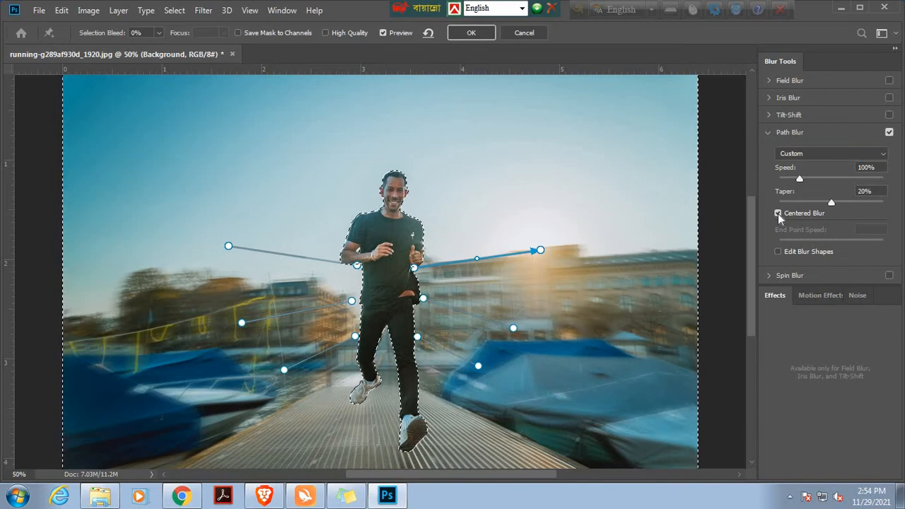
{"action": "left_click", "coordinate": [809, 153]}
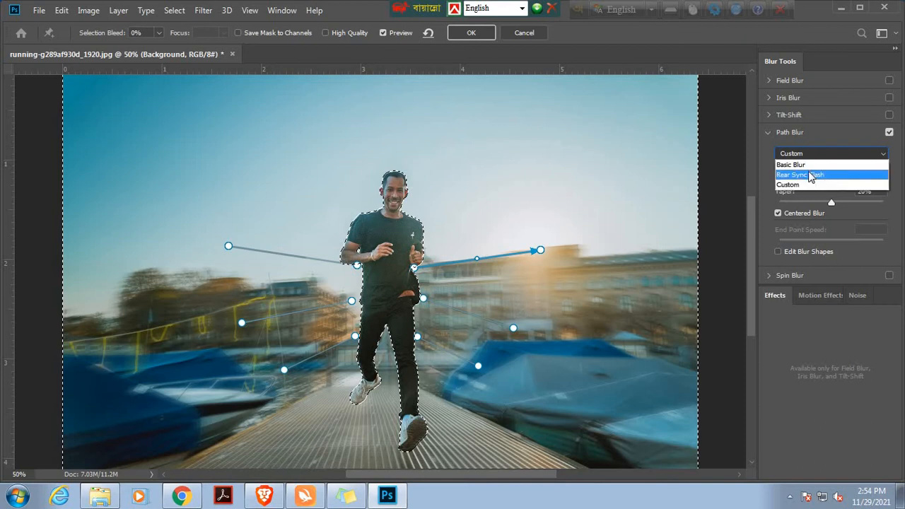
{"action": "left_click", "coordinate": [810, 176]}
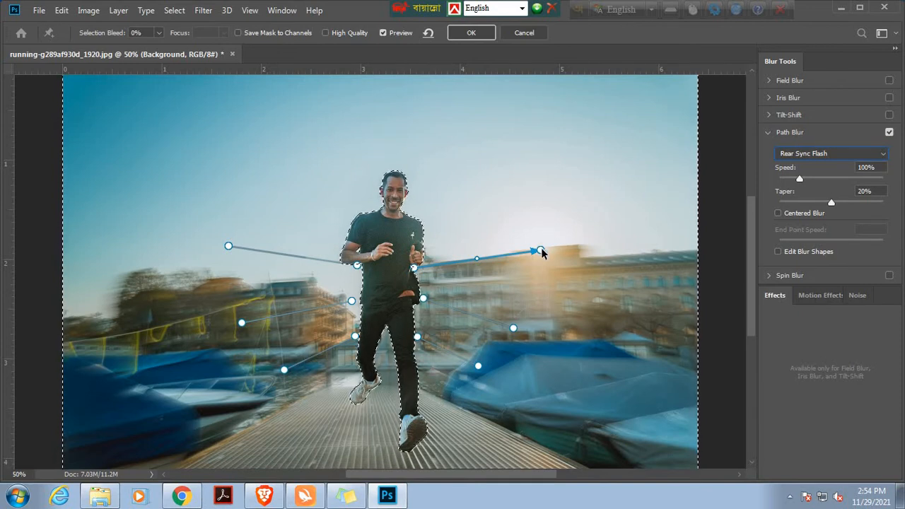
Level and lengthen the two upper blur paths, and move the outer ends of the middle and lower left paths outward and slightly up
{"action": "left_click_drag", "start_coordinate": [539, 252], "coordinate": [565, 266]}
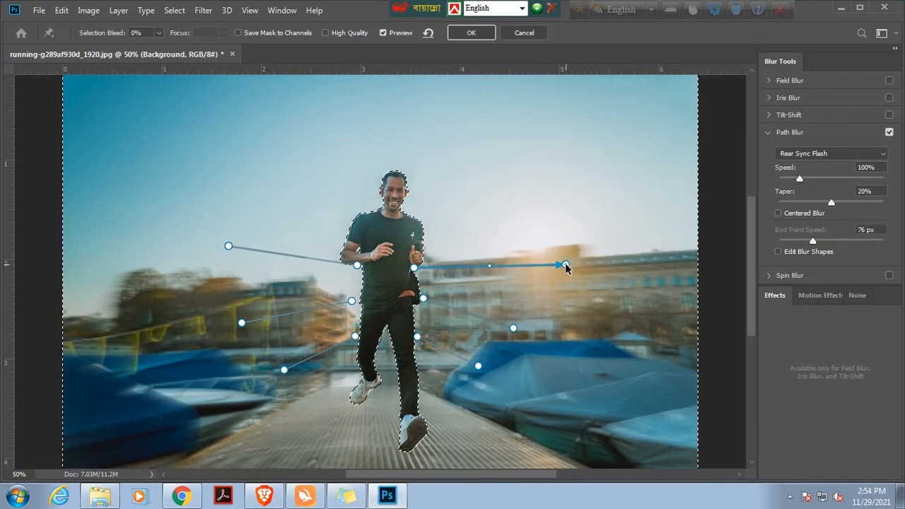
{"action": "left_click", "coordinate": [228, 247]}
{"action": "left_click_drag", "start_coordinate": [228, 246], "coordinate": [204, 265]}
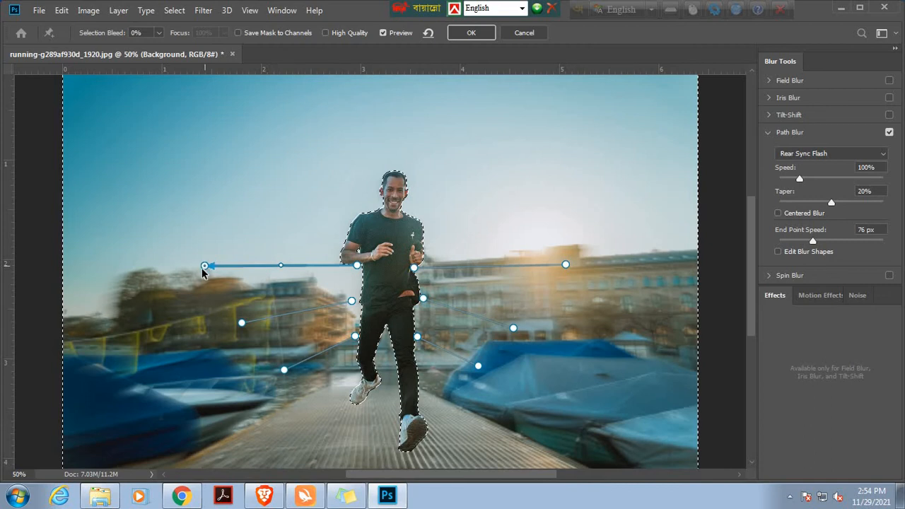
{"action": "left_click_drag", "start_coordinate": [235, 324], "coordinate": [224, 313]}
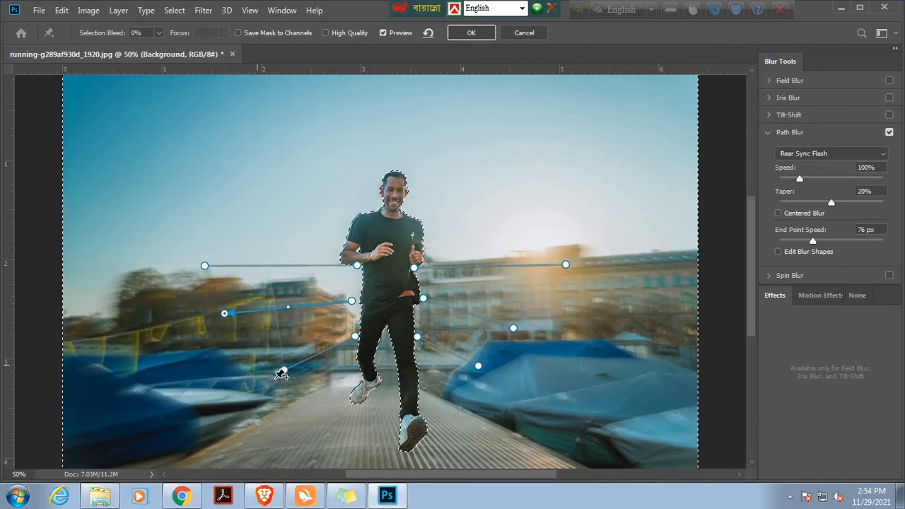
{"action": "left_click_drag", "start_coordinate": [287, 371], "coordinate": [263, 363]}
Move the outer ends of the middle and lower right blur paths outward, and set the lower one's End Point Speed to 16 px
{"action": "left_click", "coordinate": [515, 329]}
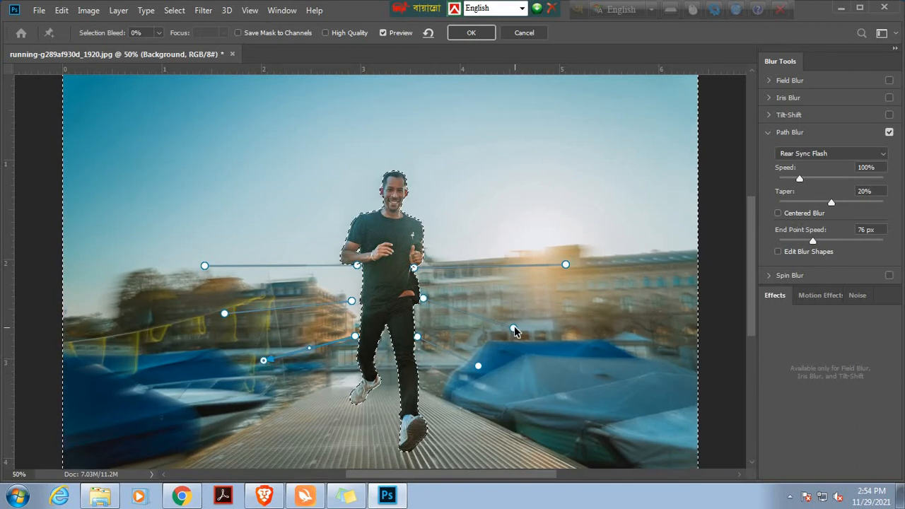
{"action": "left_click_drag", "start_coordinate": [517, 327], "coordinate": [557, 313]}
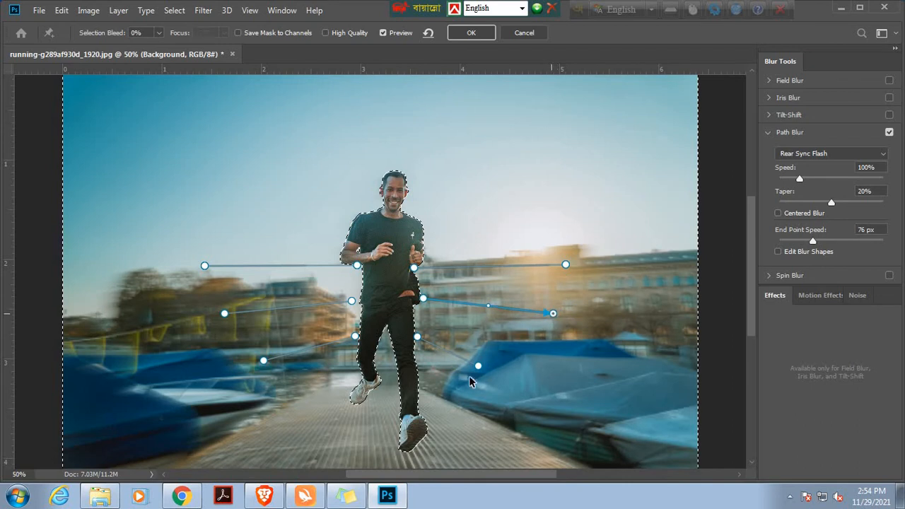
{"action": "left_click_drag", "start_coordinate": [479, 366], "coordinate": [505, 361]}
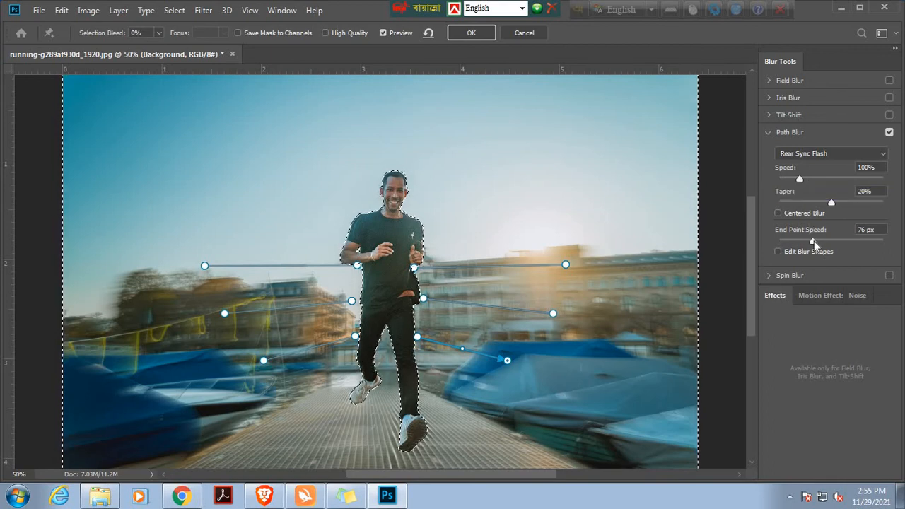
{"action": "mouse_move", "coordinate": [813, 243]}
{"action": "left_mouse_down"}
{"action": "mouse_move", "coordinate": [871, 246]}
{"action": "mouse_move", "coordinate": [804, 242]}
{"action": "left_mouse_up"}
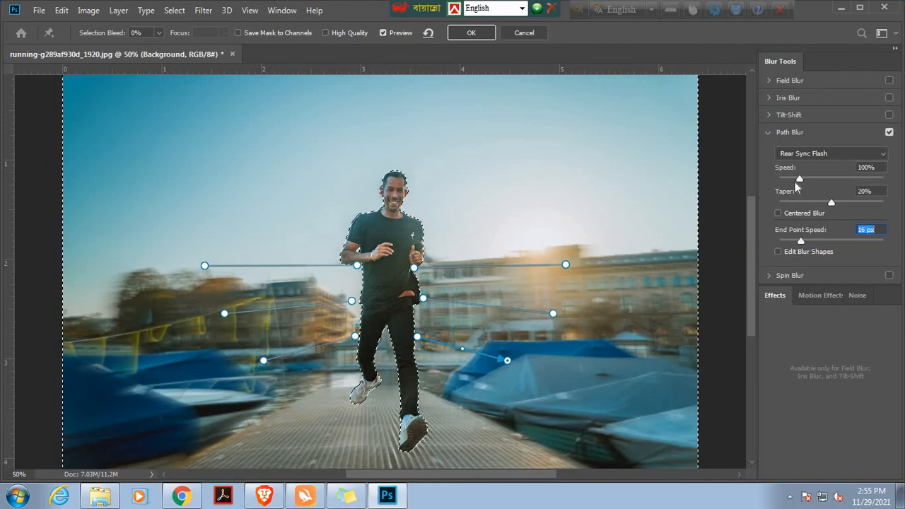
Try raising the path blur Speed to about 194% and beyond, and restore the Rear Sync Flash preset
{"action": "left_click_drag", "start_coordinate": [816, 186], "coordinate": [820, 185]}
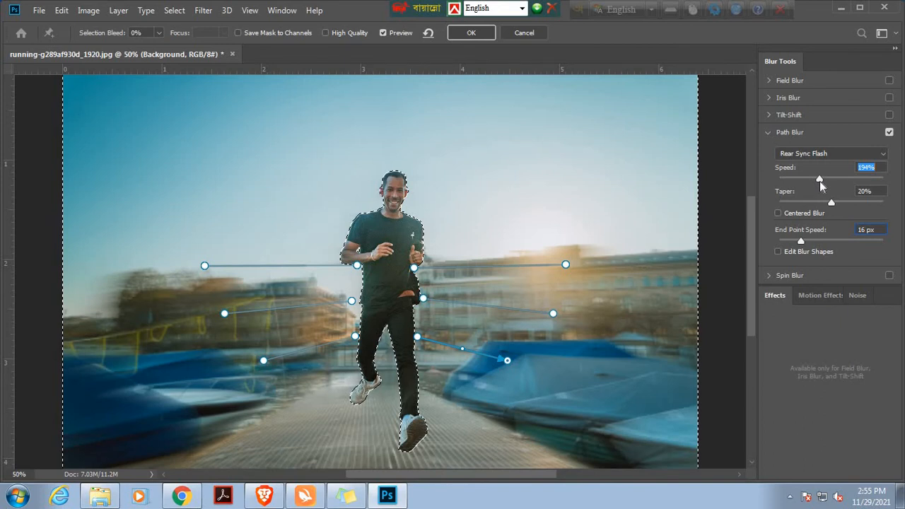
{"action": "left_click_drag", "start_coordinate": [819, 185], "coordinate": [825, 186]}
{"action": "left_click", "coordinate": [830, 155]}
{"action": "left_click", "coordinate": [830, 174]}
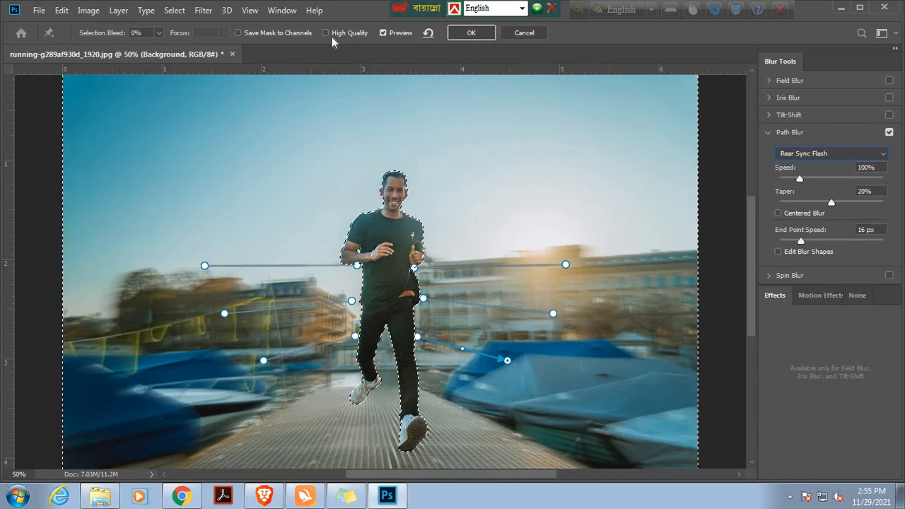
Apply the path blur to the Background layer and clear the selection
{"action": "left_click", "coordinate": [471, 32]}
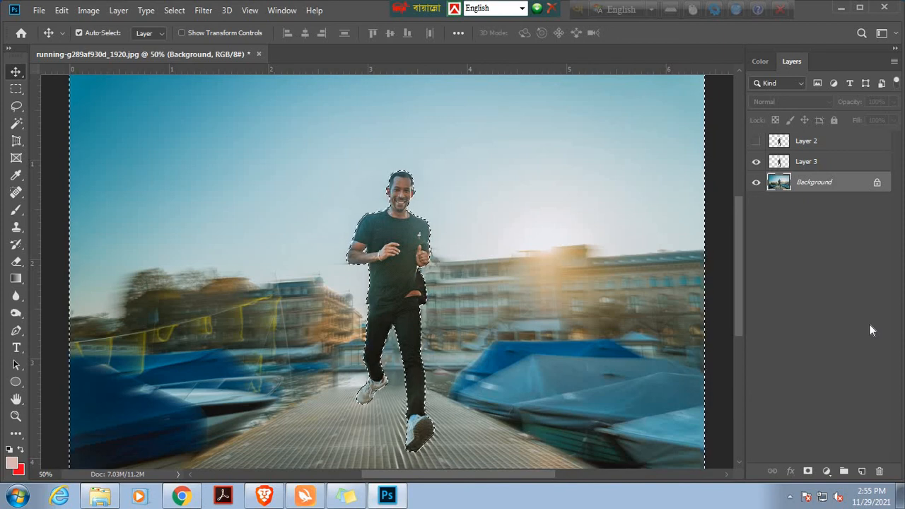
{"action": "key", "text": "ctrl"}
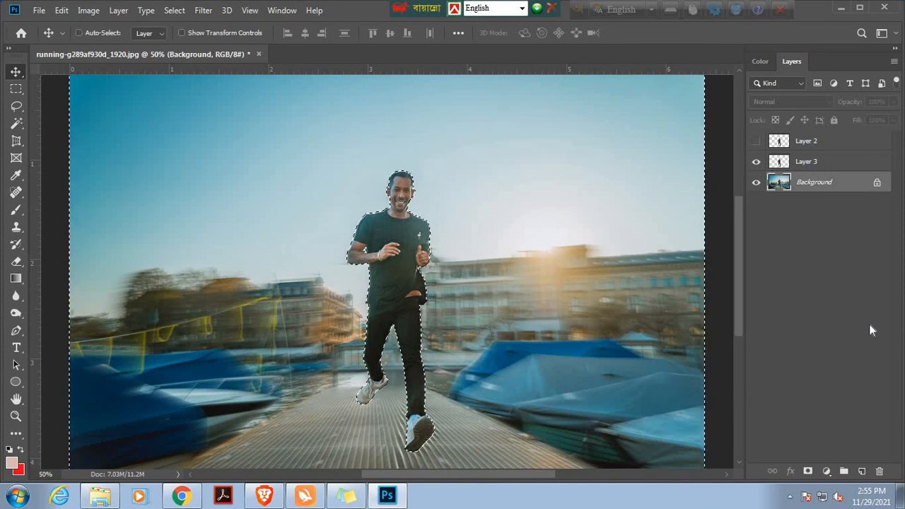
{"action": "key", "text": "ctrl+d"}
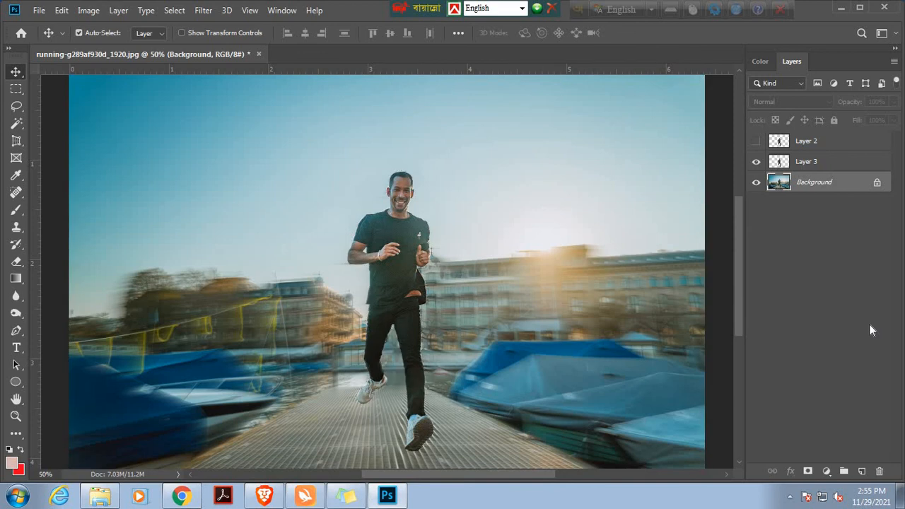